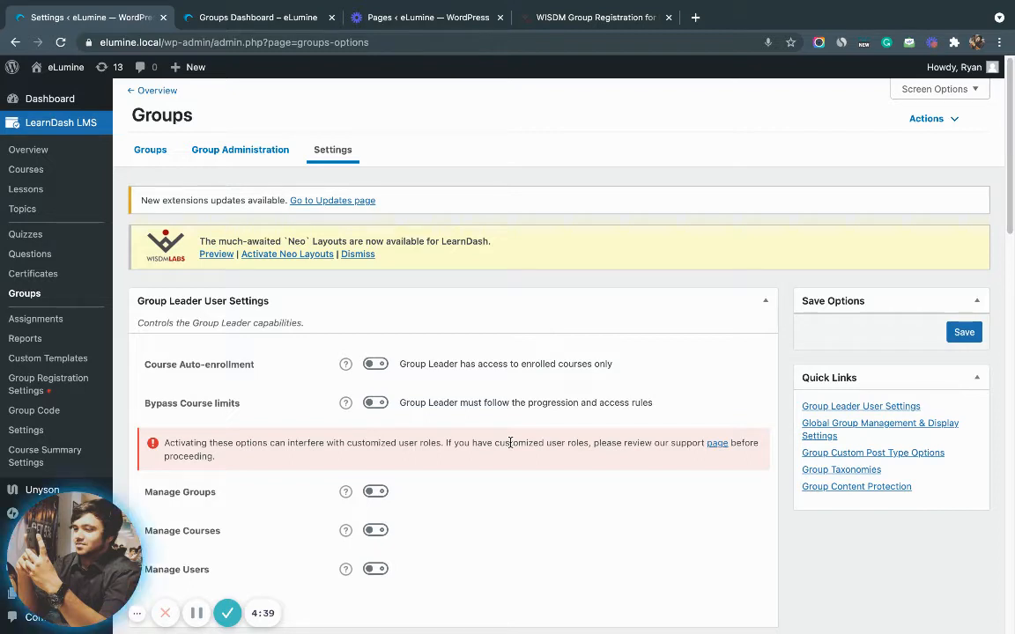
Check the Group Hierarchy option in the LearnDash group settings and save the settings with it enabled
scroll(510, 443, "down", 3)
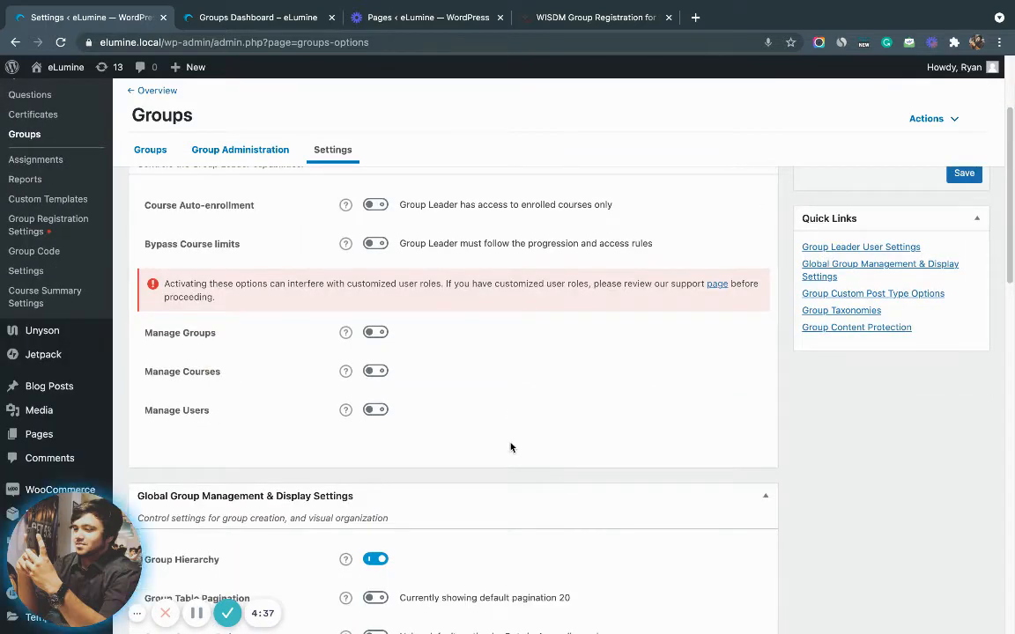
scroll(512, 445, "down", 1)
scroll(512, 447, "up", 2)
scroll(512, 448, "up", 3)
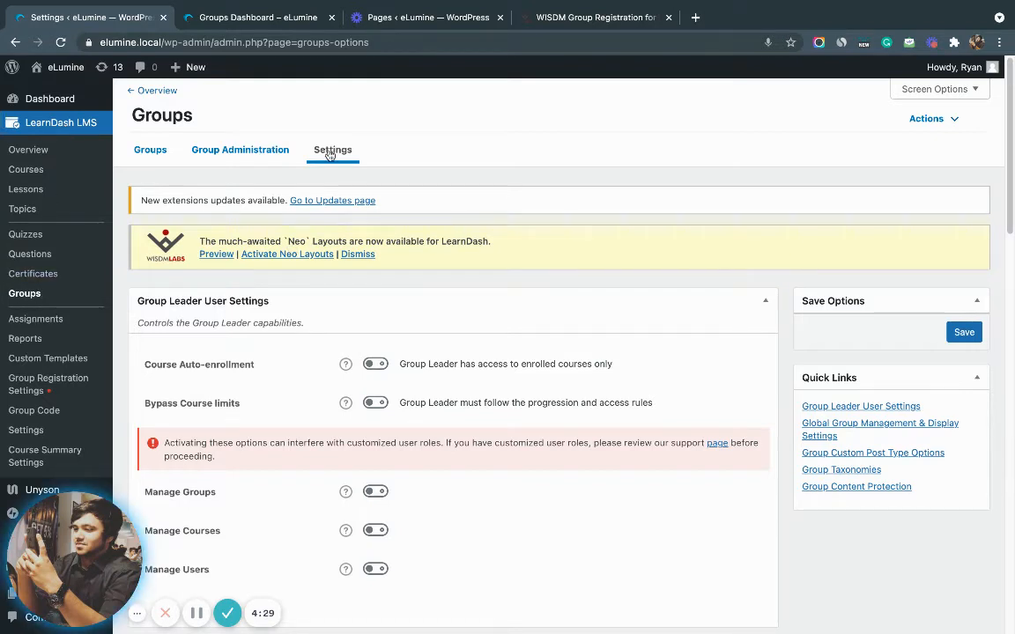
scroll(500, 479, "down", 5)
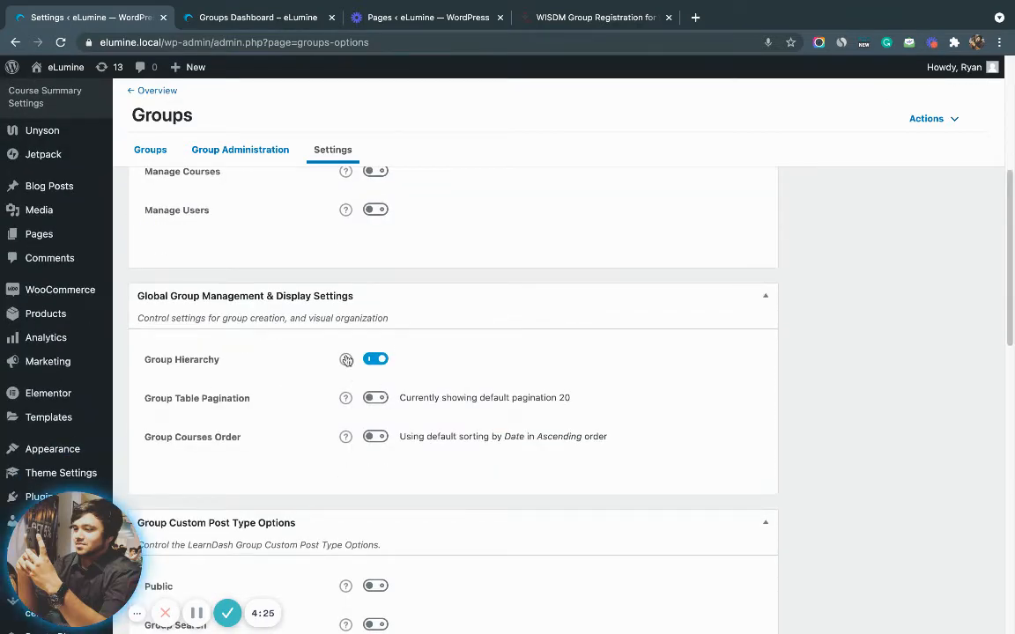
scroll(651, 378, "up", 5)
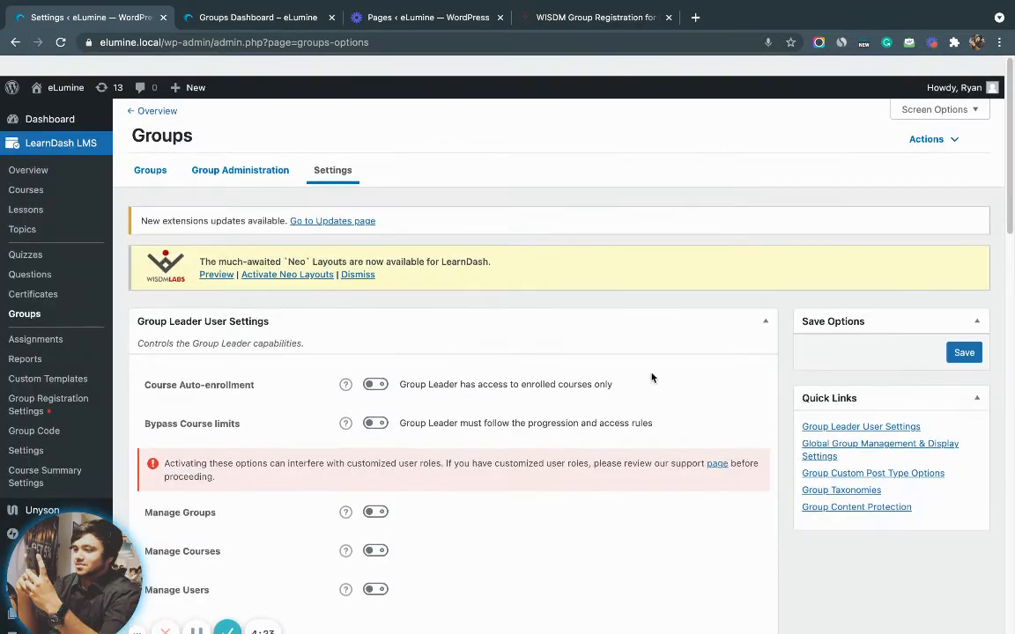
left_click(960, 332)
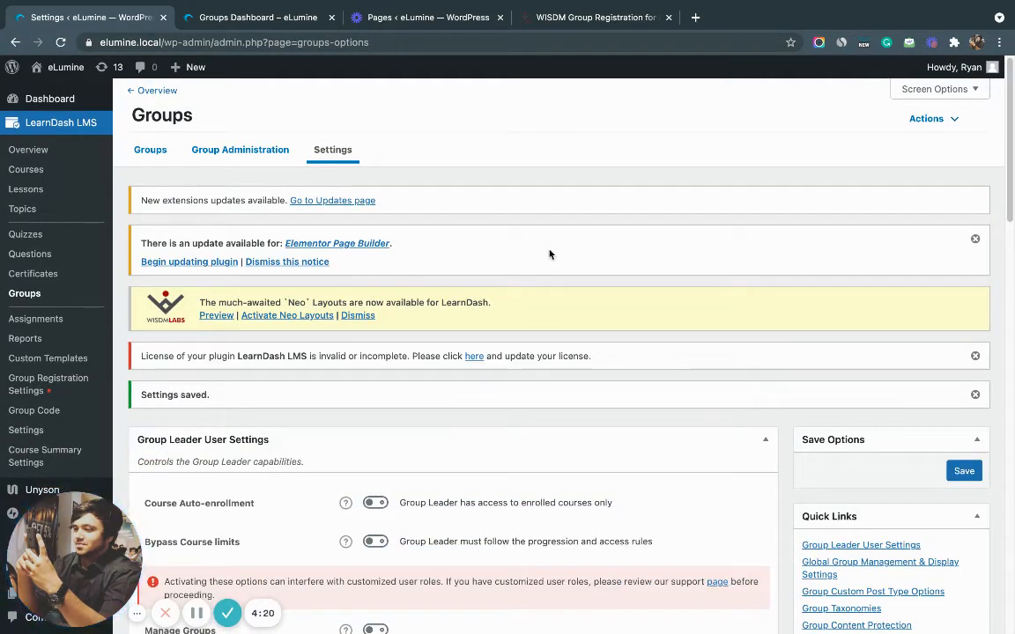
Switch to the reloaded Groups Dashboard page, open the only listed group and go to its Sub Group section
left_click(226, 16)
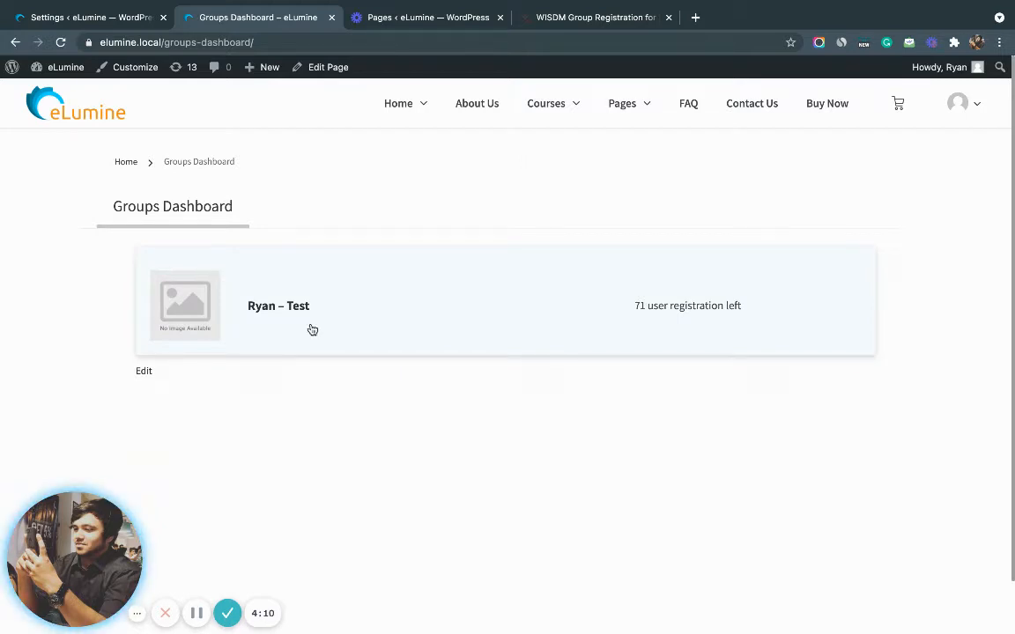
key("super+r")
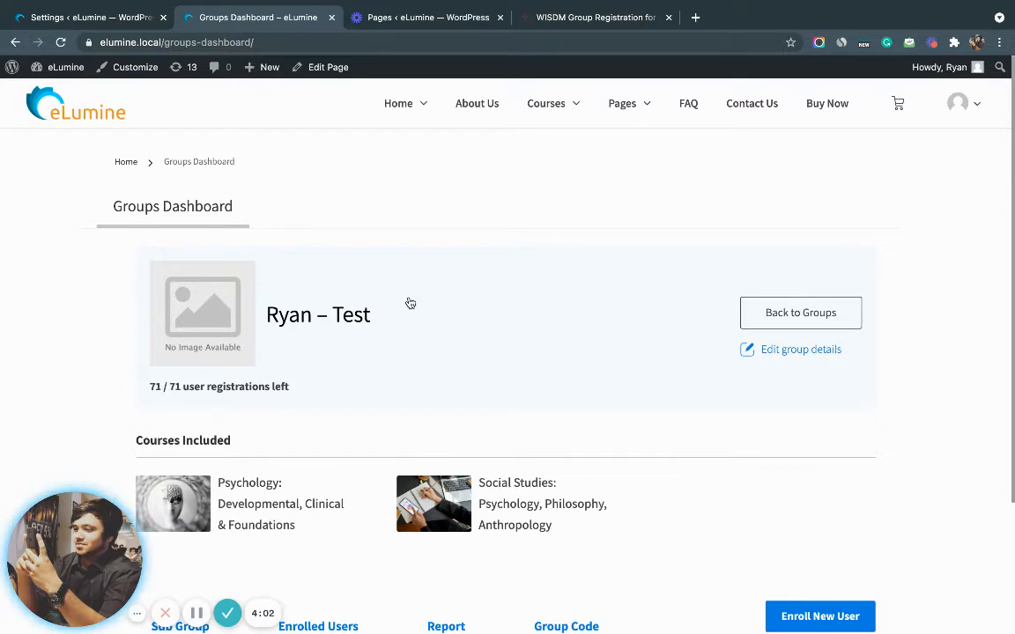
scroll(410, 303, "down", 2)
scroll(410, 302, "up", 2)
scroll(409, 303, "down", 3)
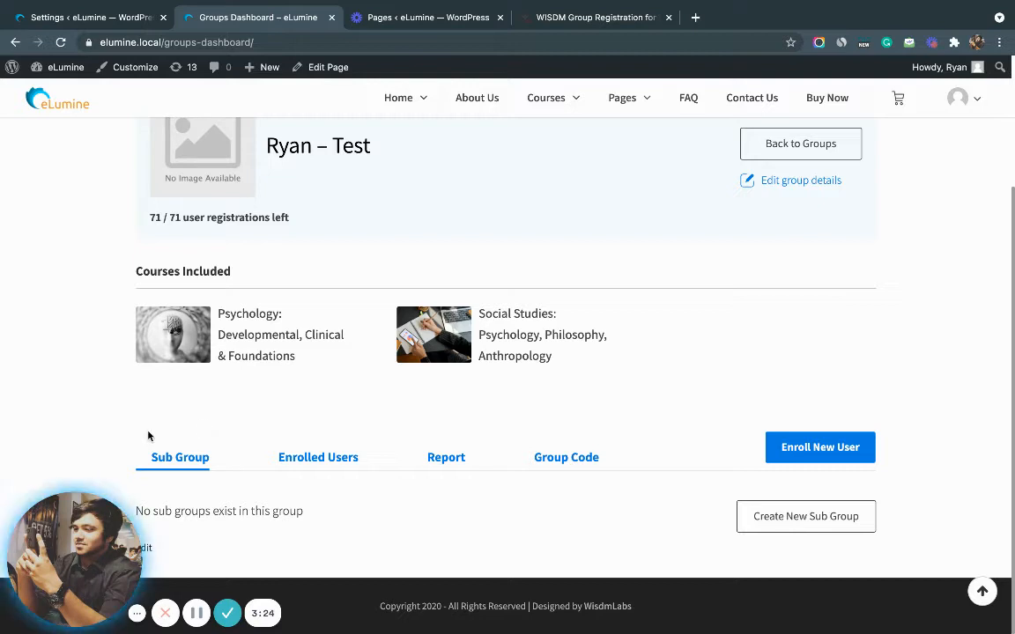
Start creating a new sub group in the open group and name it Test1
left_click(763, 519)
scroll(773, 523, "down", 5)
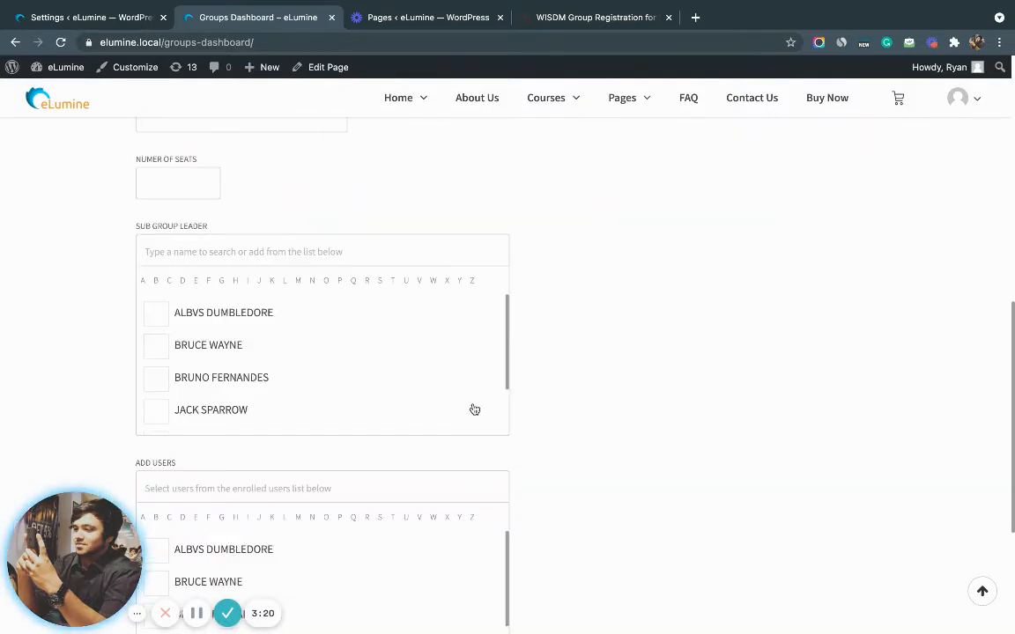
scroll(474, 410, "up", 3)
left_click(250, 236)
type("T")
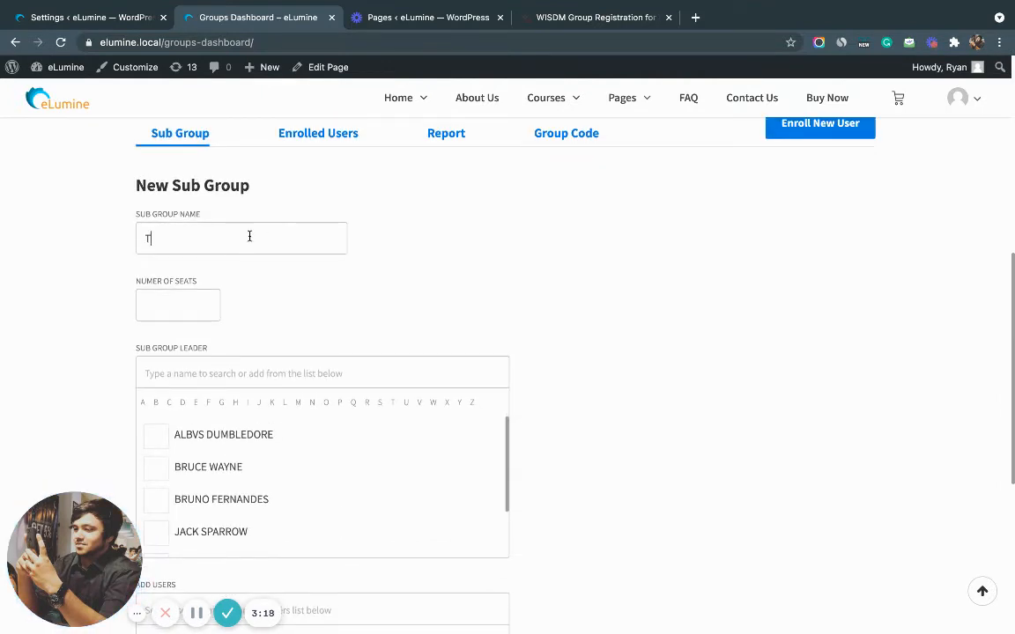
type("esr")
type("t1")
Check the parent group's remaining user registrations and set the new sub group's number of seats to 10
key("Tab")
scroll(340, 319, "up", 4)
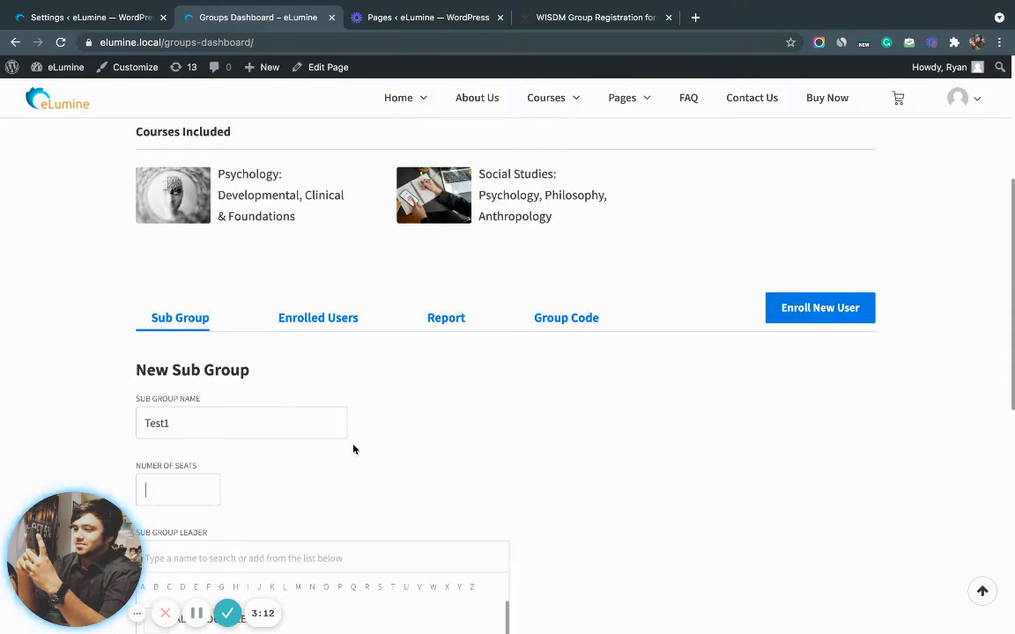
scroll(354, 449, "up", 4)
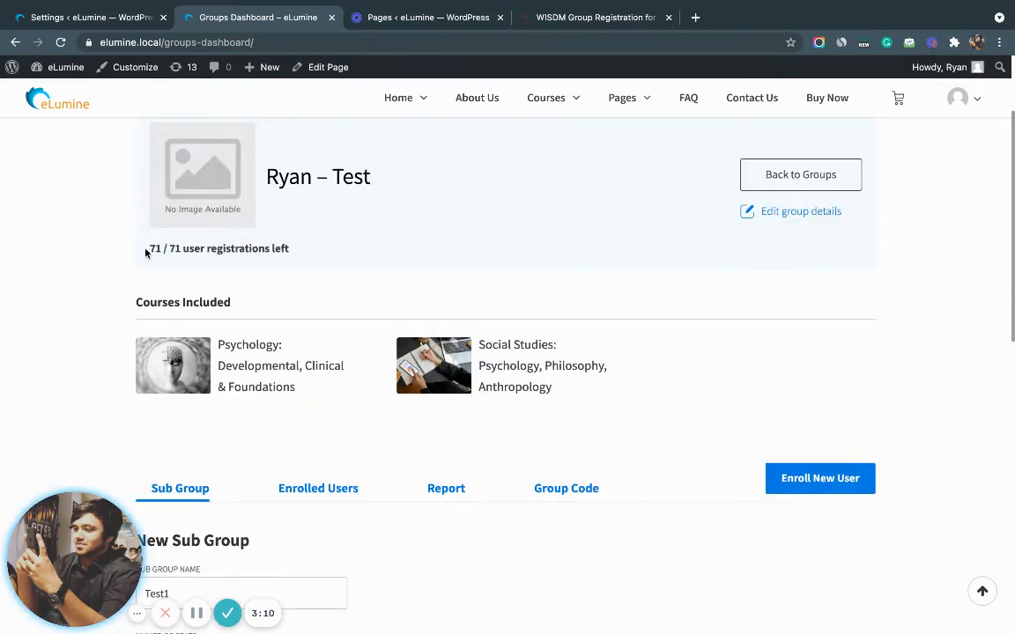
scroll(185, 273, "down", 4)
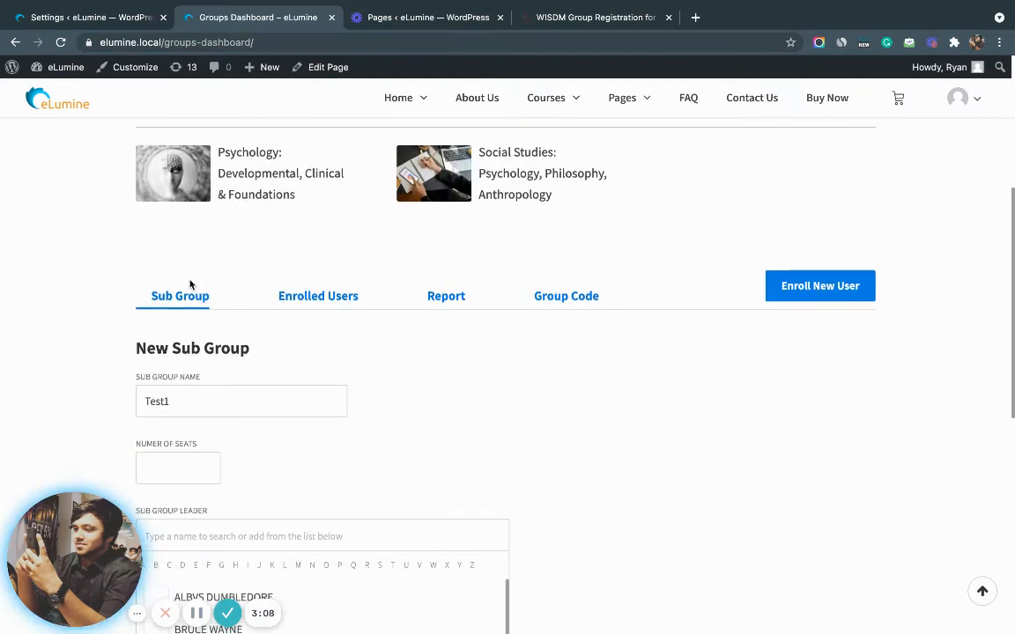
left_click(182, 472)
scroll(183, 475, "up", 5)
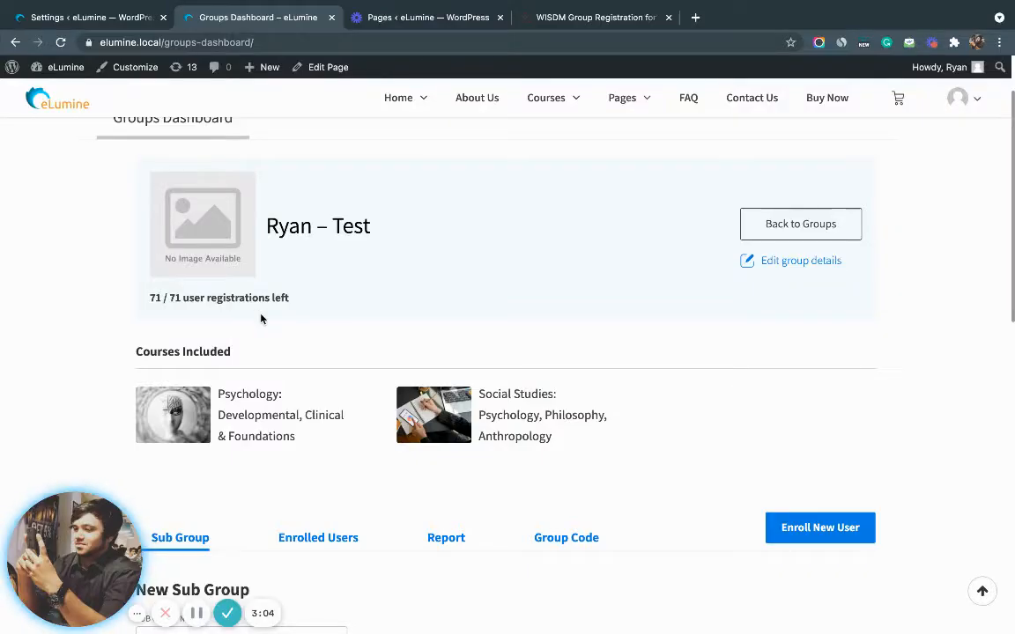
scroll(254, 446, "down", 8)
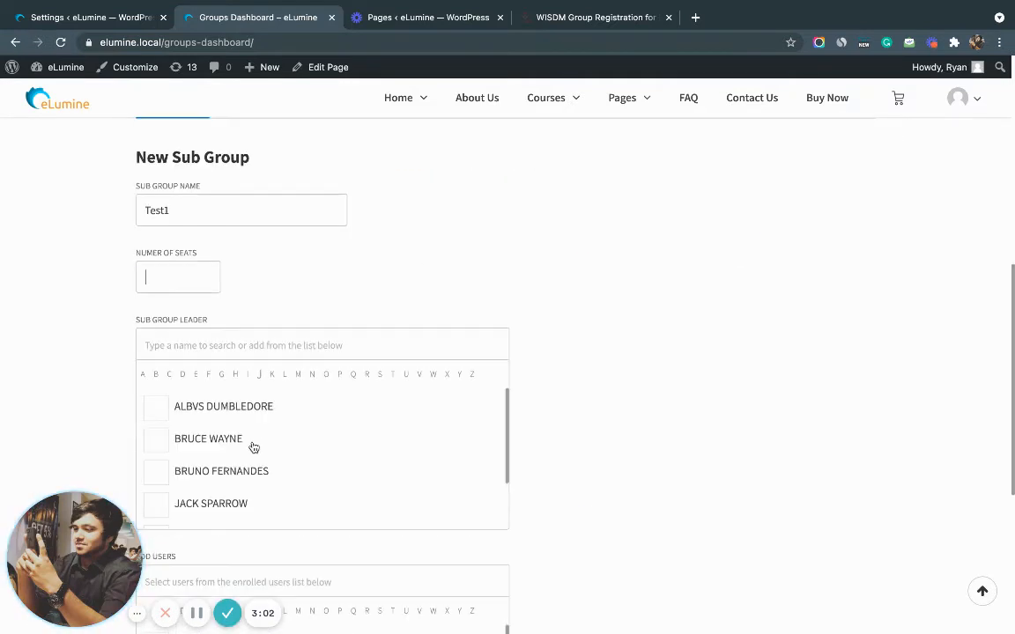
type("10")
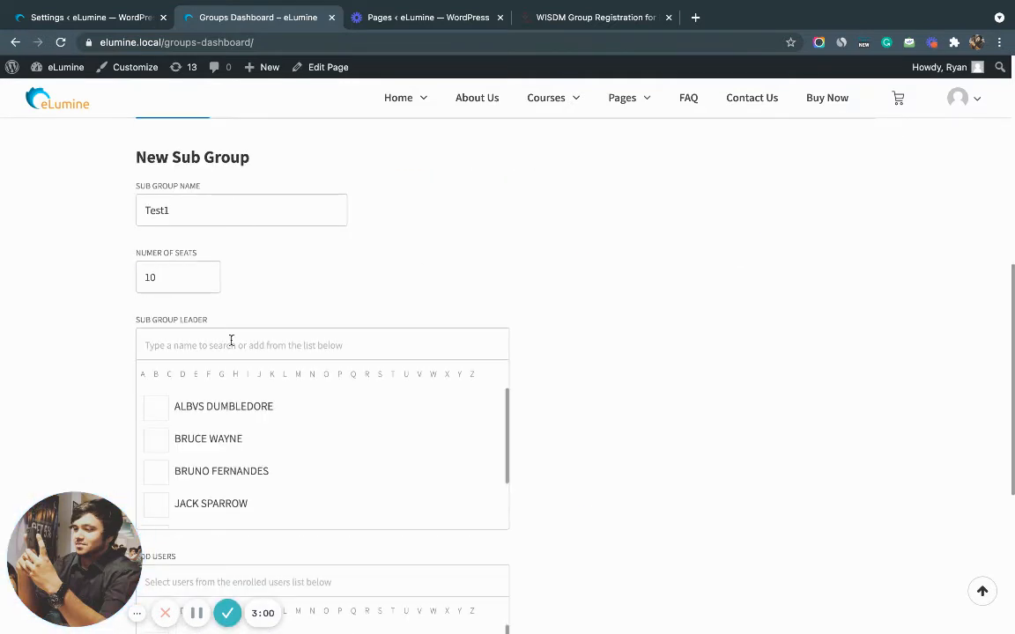
Assign the first listed user as the sub group leader
scroll(231, 300, "down", 2)
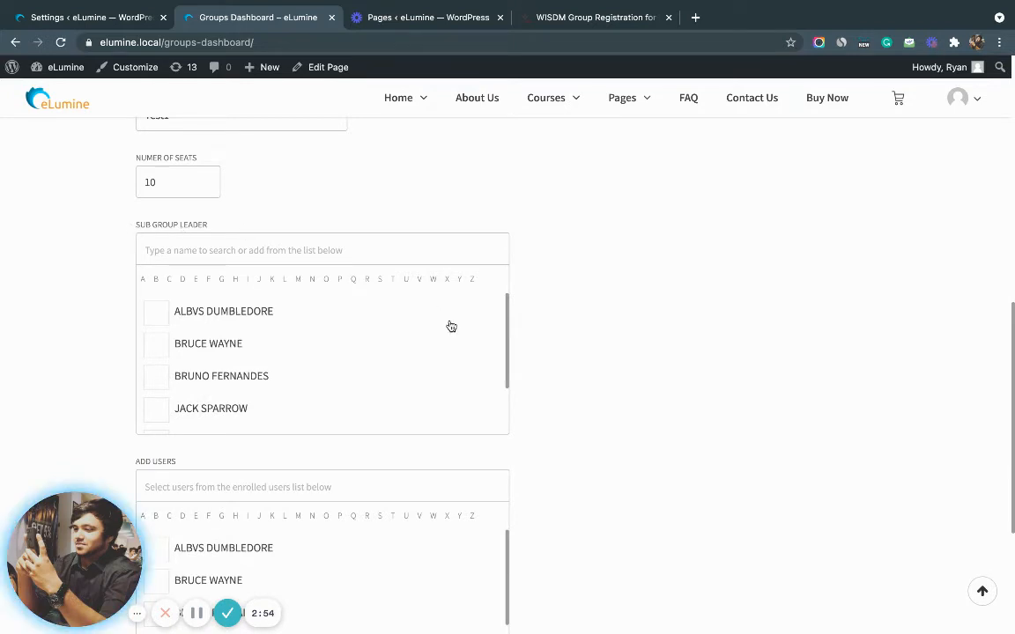
scroll(441, 379, "up", 5)
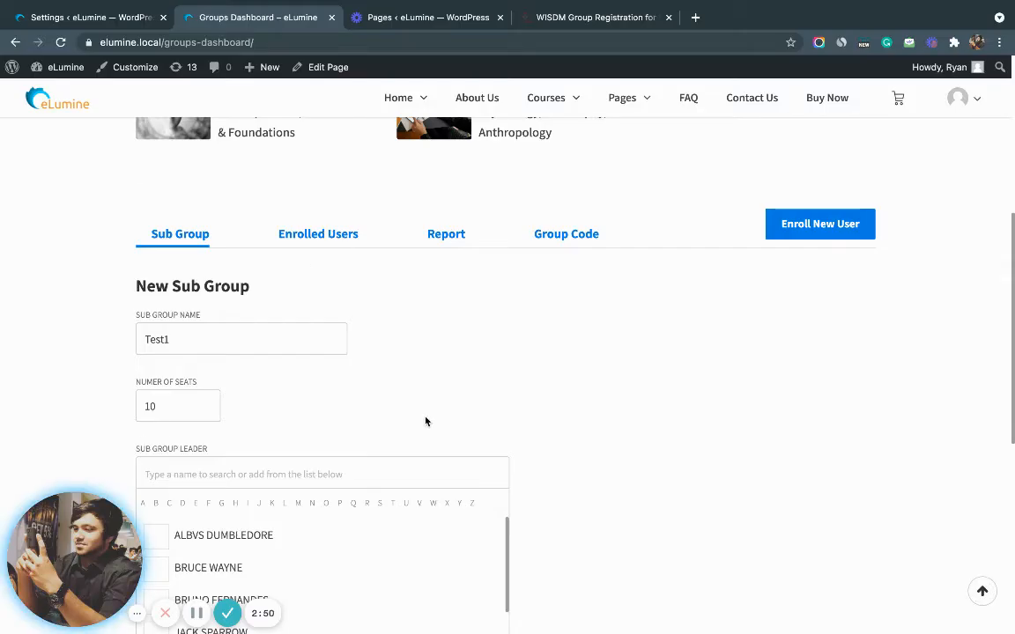
scroll(274, 324, "down", 5)
scroll(288, 349, "down", 2)
scroll(288, 347, "up", 3)
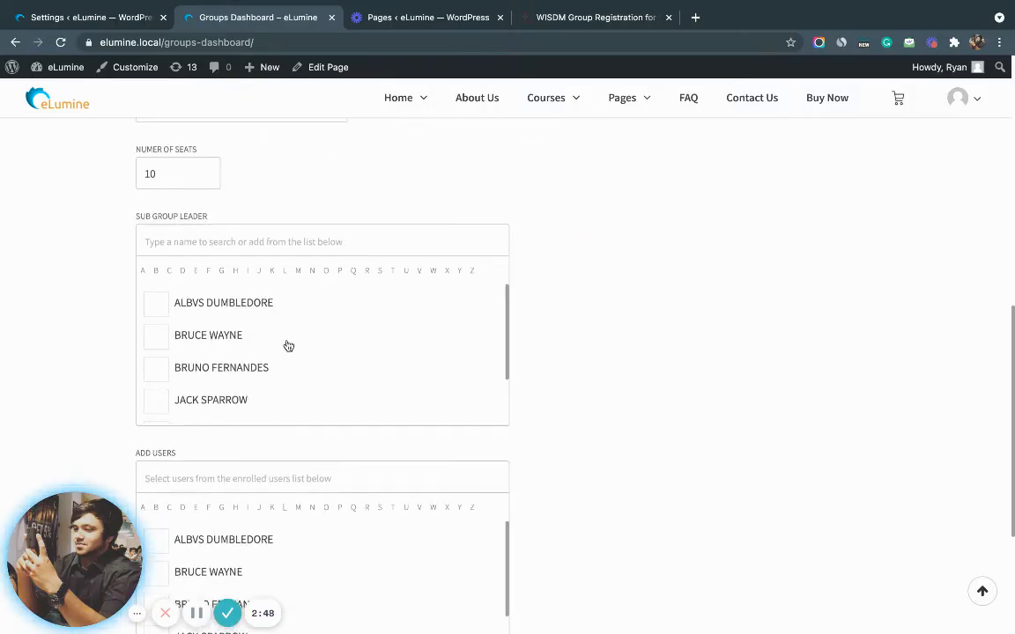
left_click(156, 305)
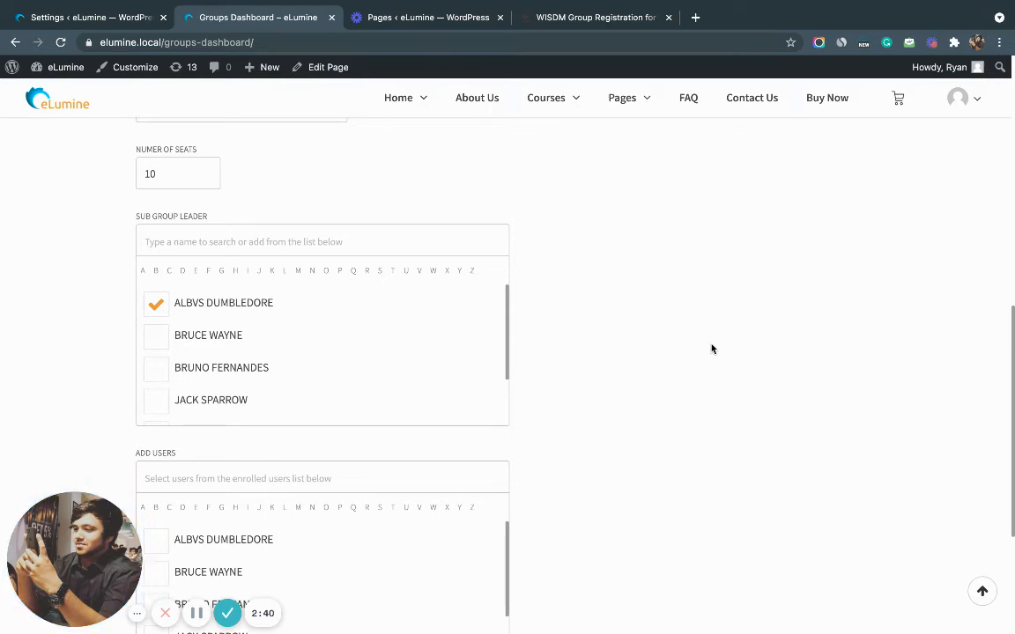
Add the second and third enrolled users in the list to the sub group
scroll(712, 349, "up", 5)
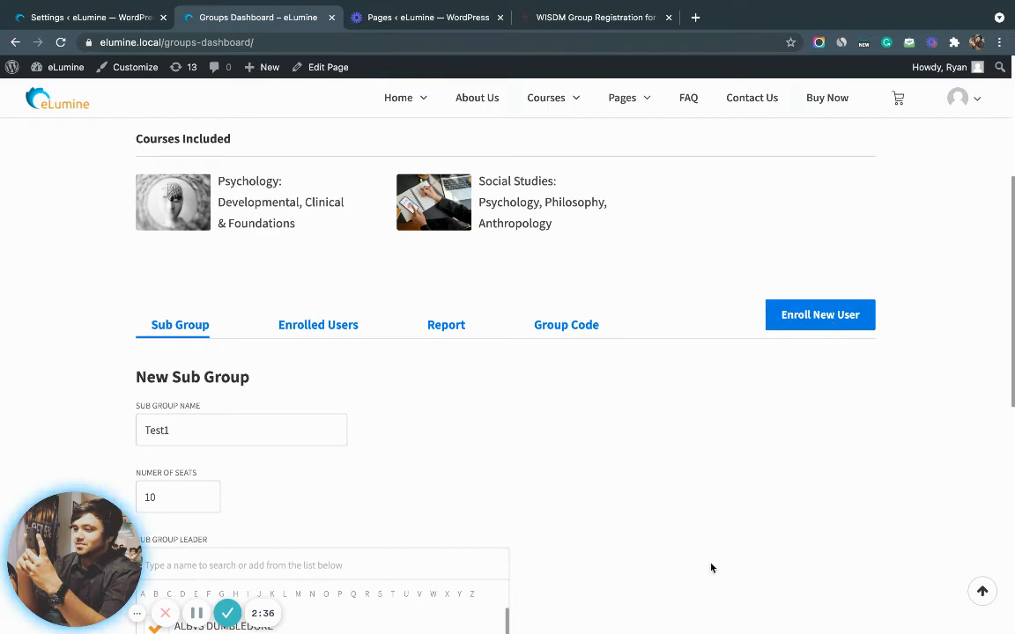
scroll(712, 567, "down", 6)
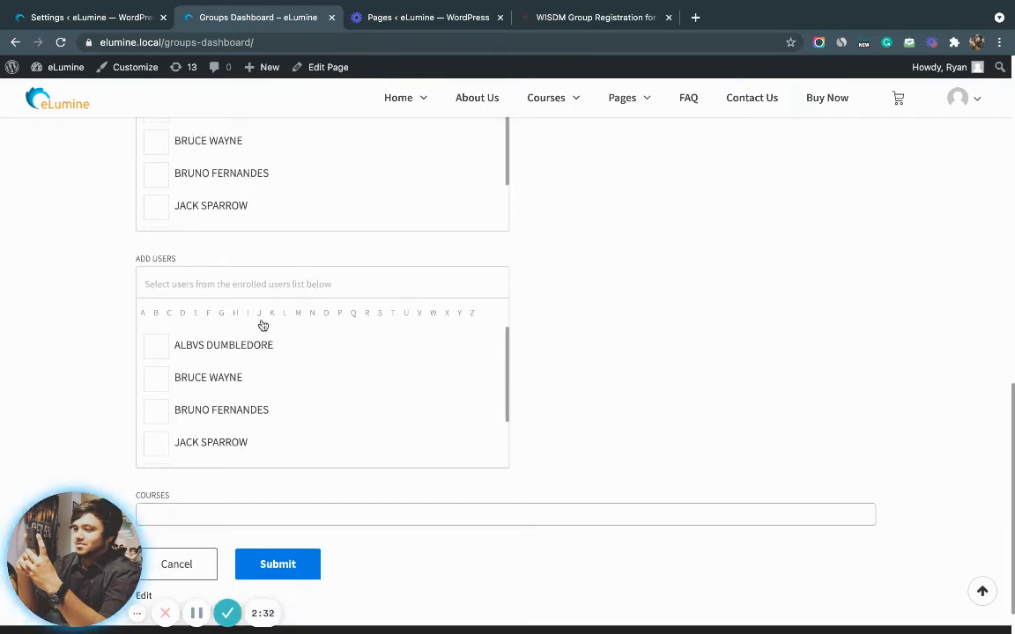
left_click(157, 385)
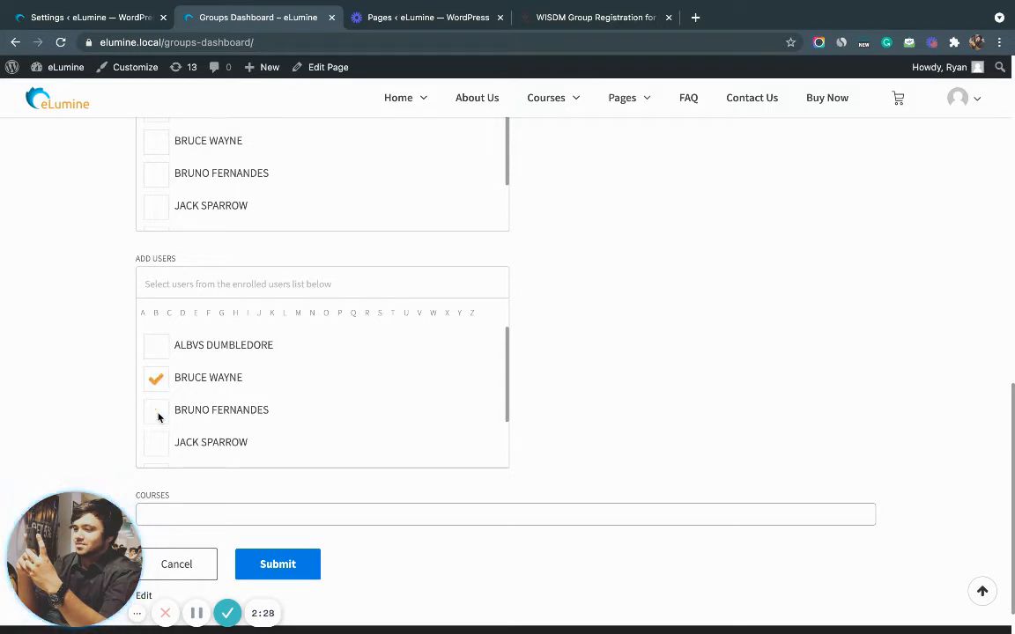
left_click(158, 417)
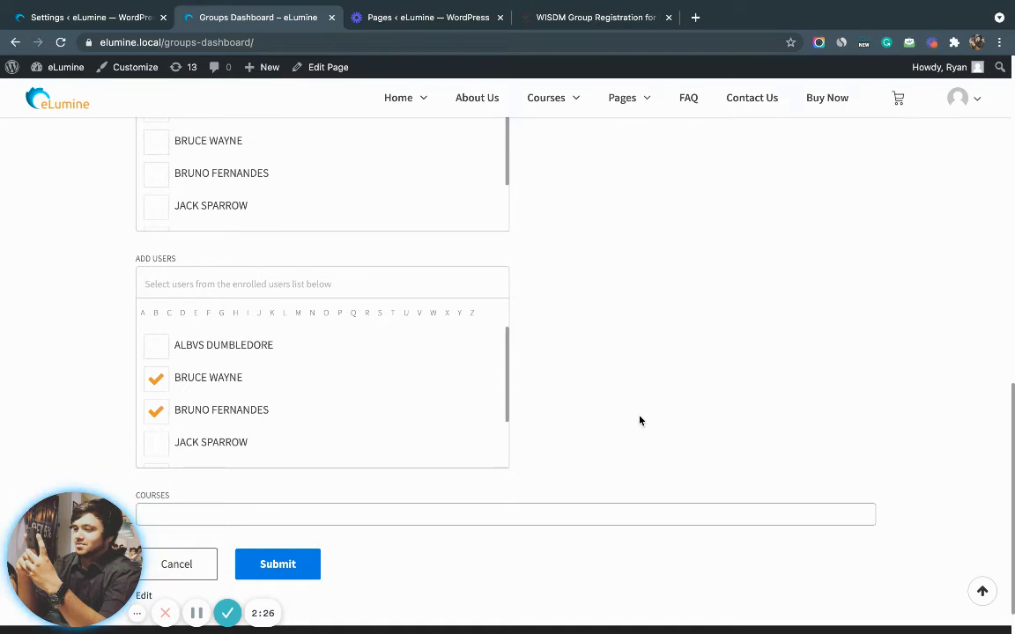
Assign the course Psychology: Developmental, Clinical & Foundations to the sub group and submit the form
scroll(638, 420, "down", 1)
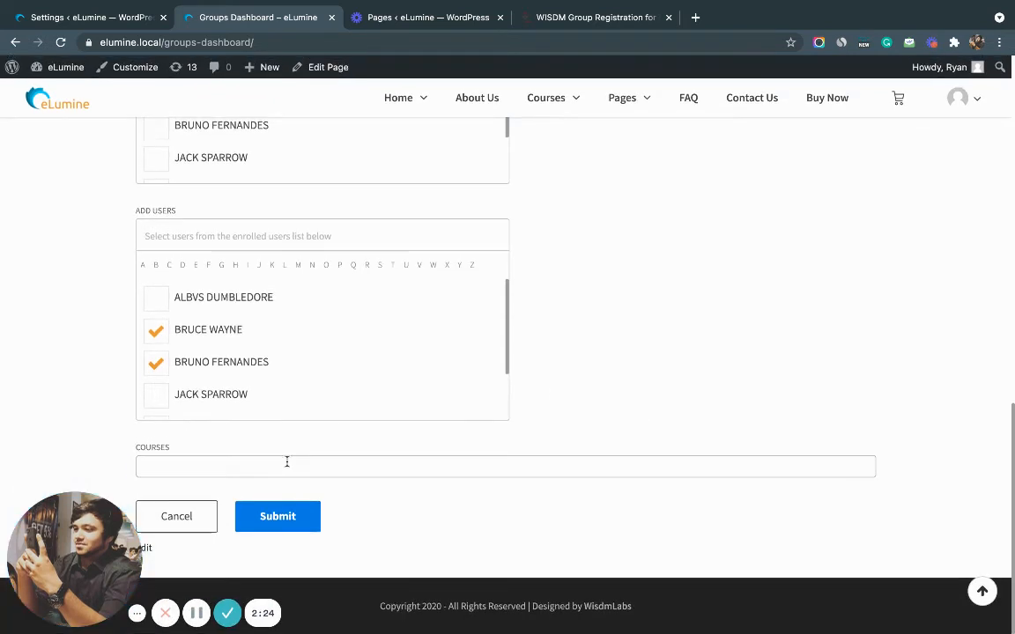
left_click(296, 467)
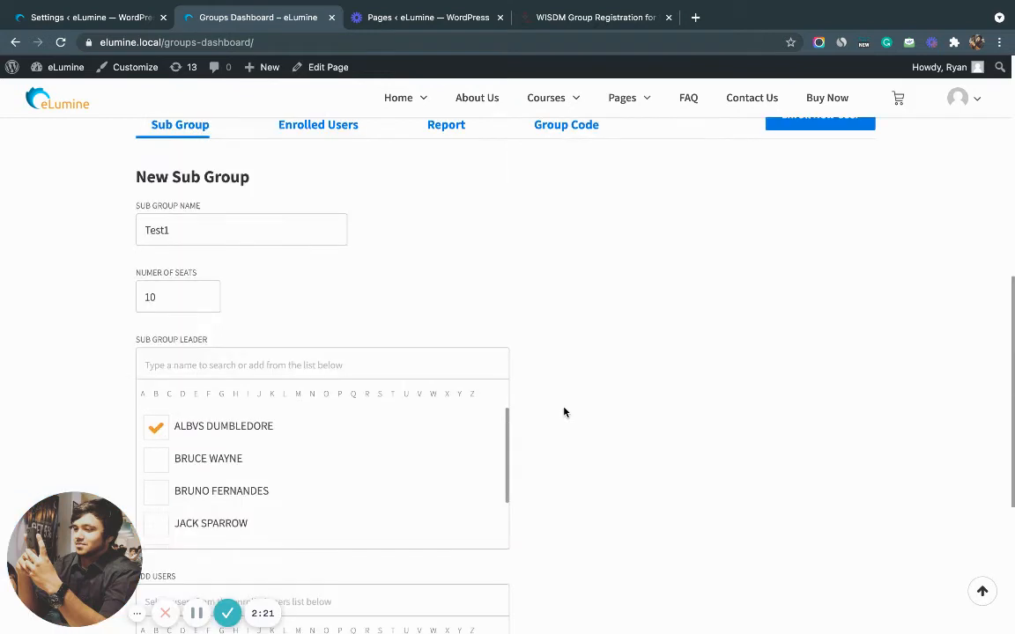
scroll(563, 412, "up", 5)
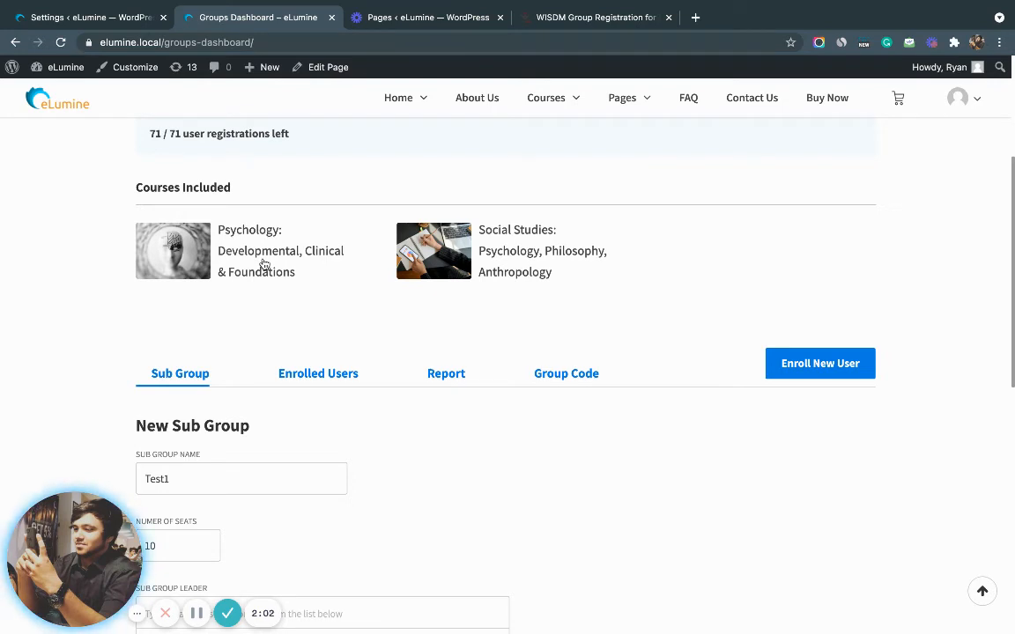
scroll(264, 264, "down", 7)
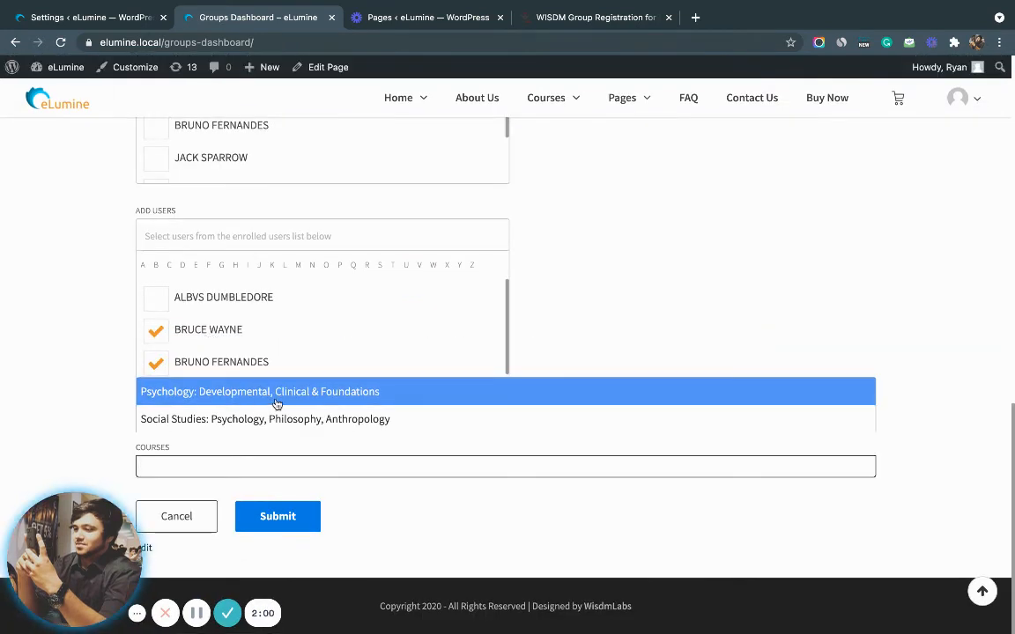
left_click(287, 398)
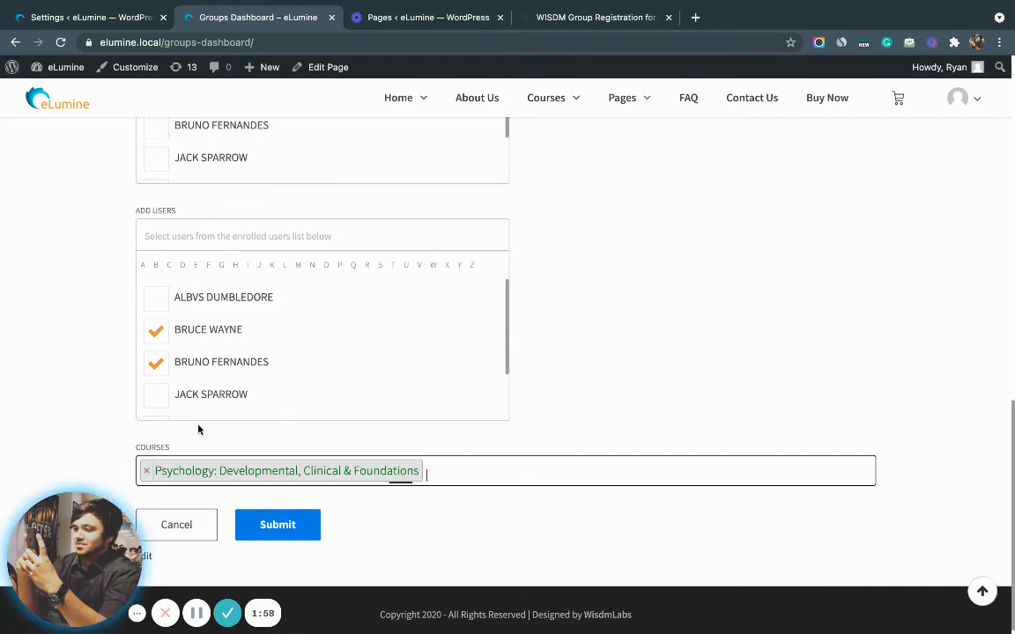
left_click(305, 527)
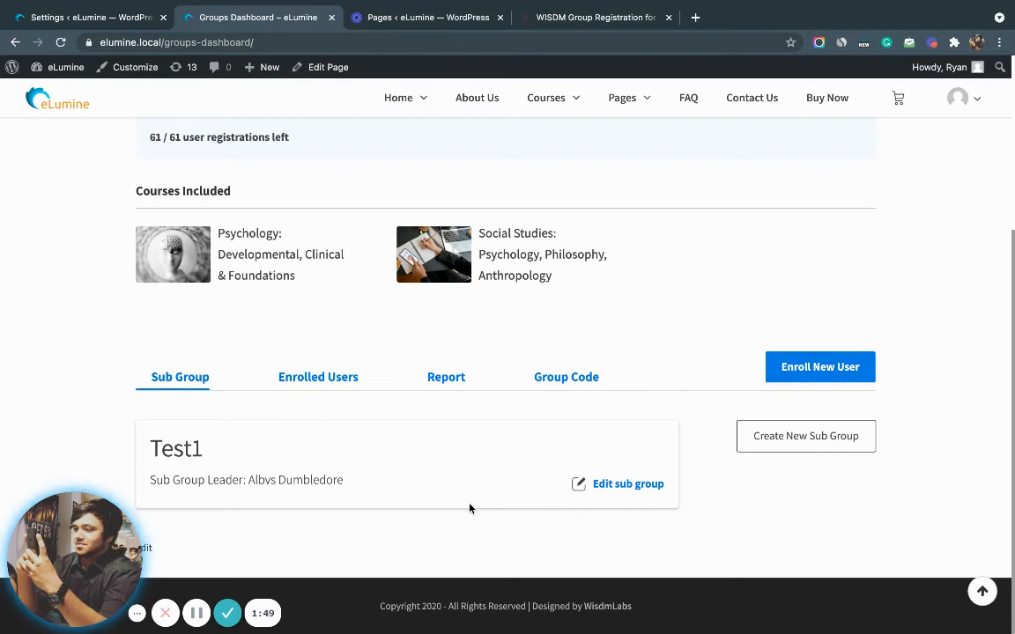
Review the parent group's remaining registrations, its included courses and the leader shown for the Test1 sub group
scroll(288, 495, "up", 2)
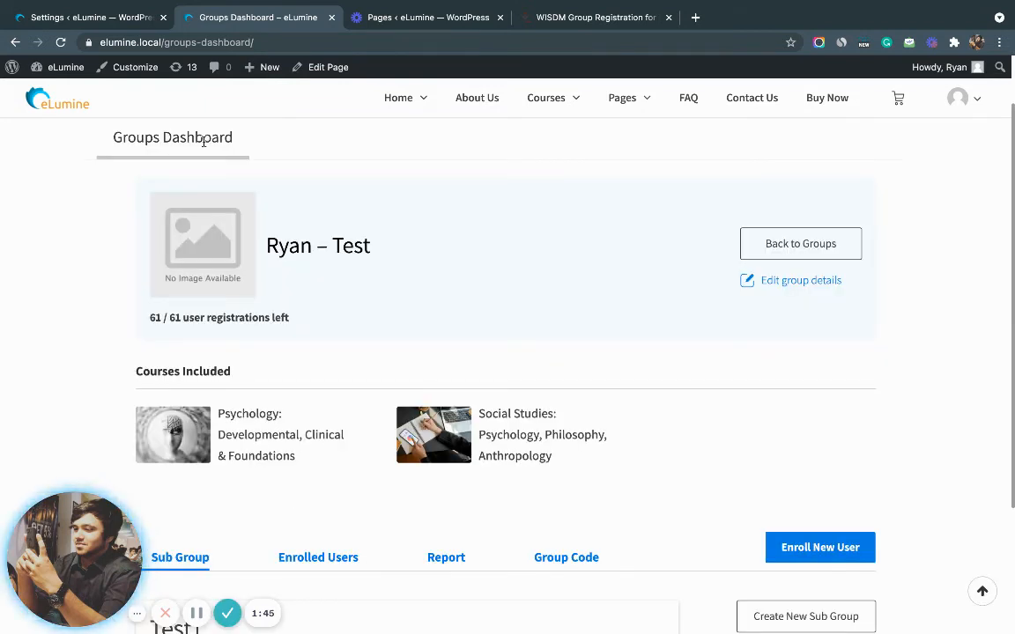
scroll(603, 390, "down", 2)
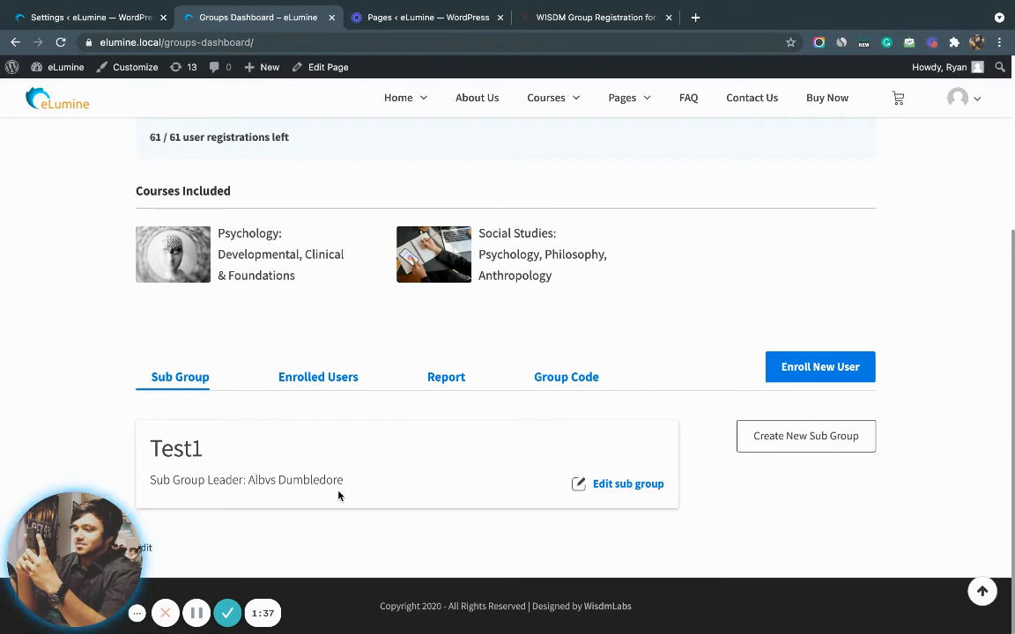
scroll(517, 374, "up", 2)
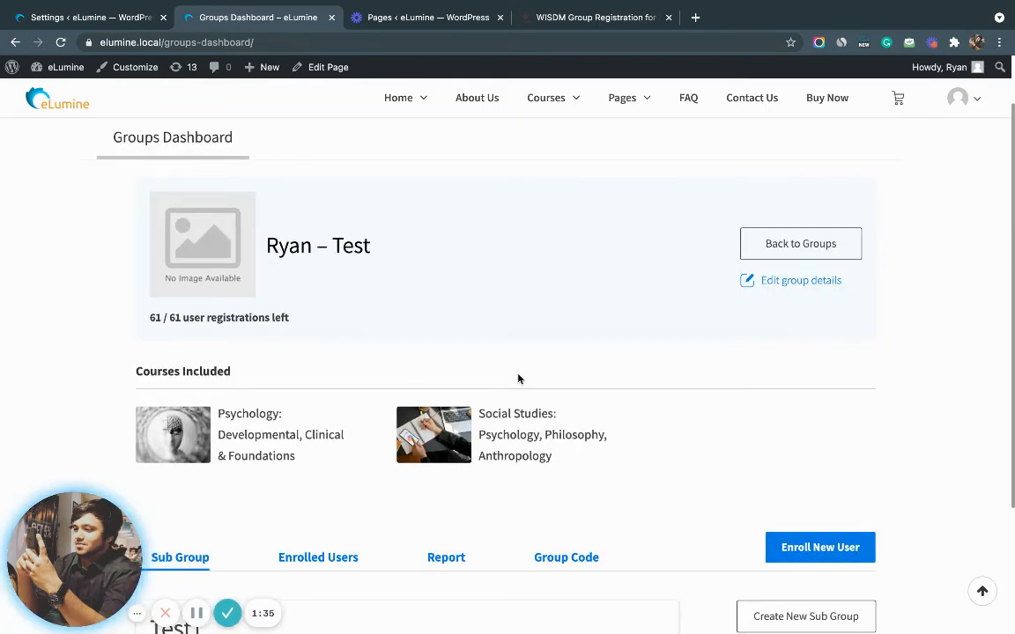
scroll(518, 375, "down", 2)
scroll(518, 379, "down", 1)
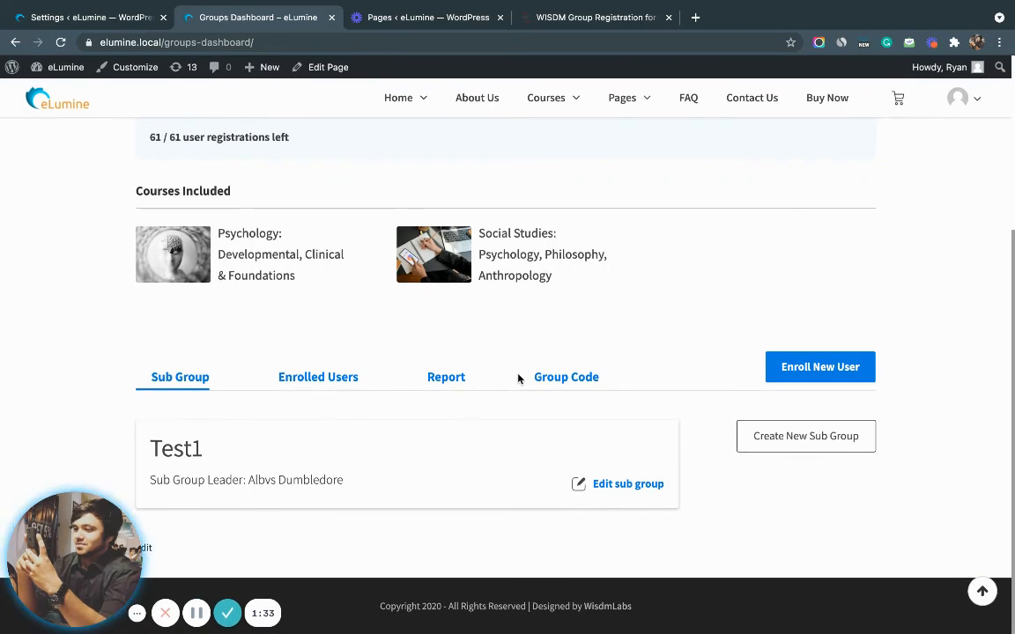
scroll(518, 379, "up", 1)
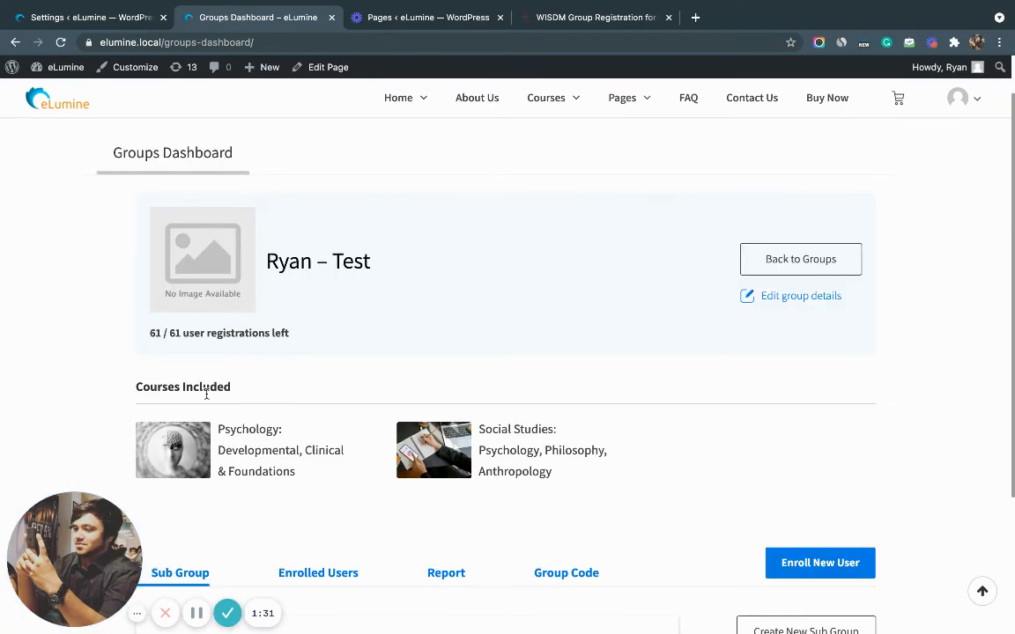
scroll(591, 404, "down", 2)
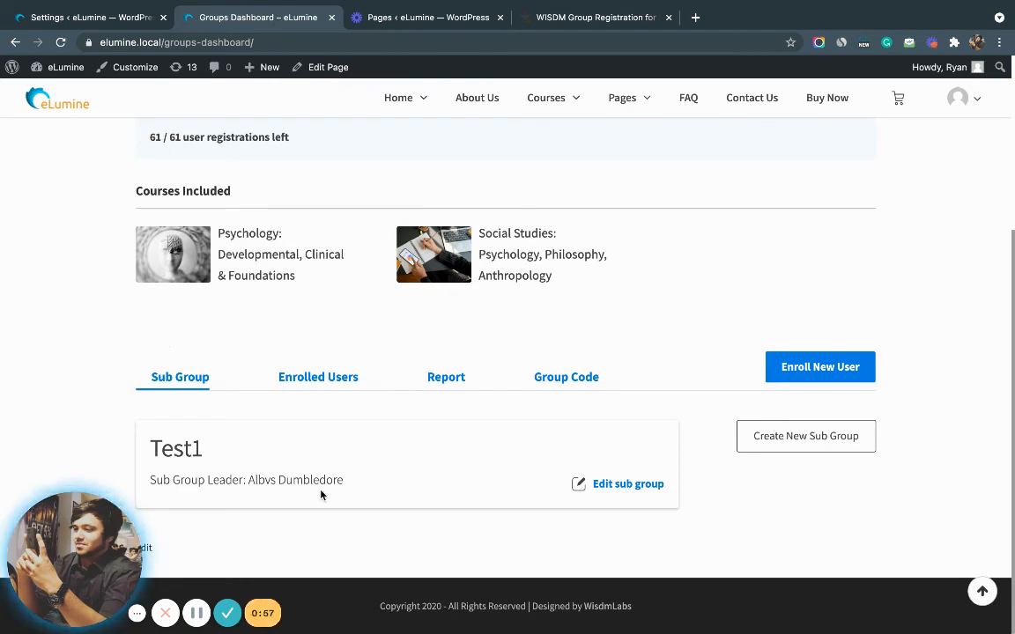
scroll(274, 400, "up", 3)
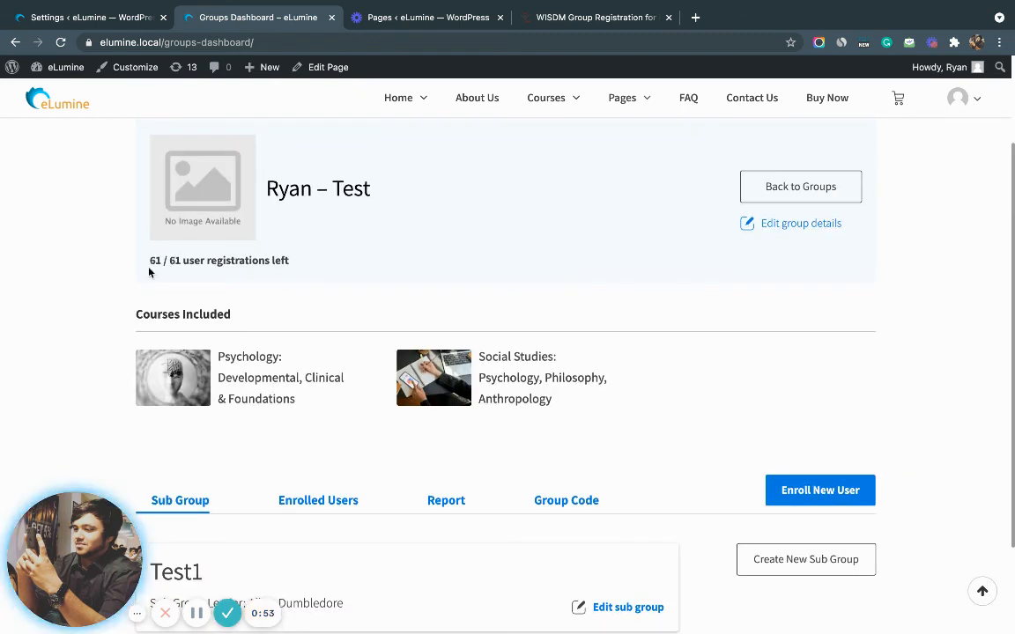
scroll(401, 487, "down", 3)
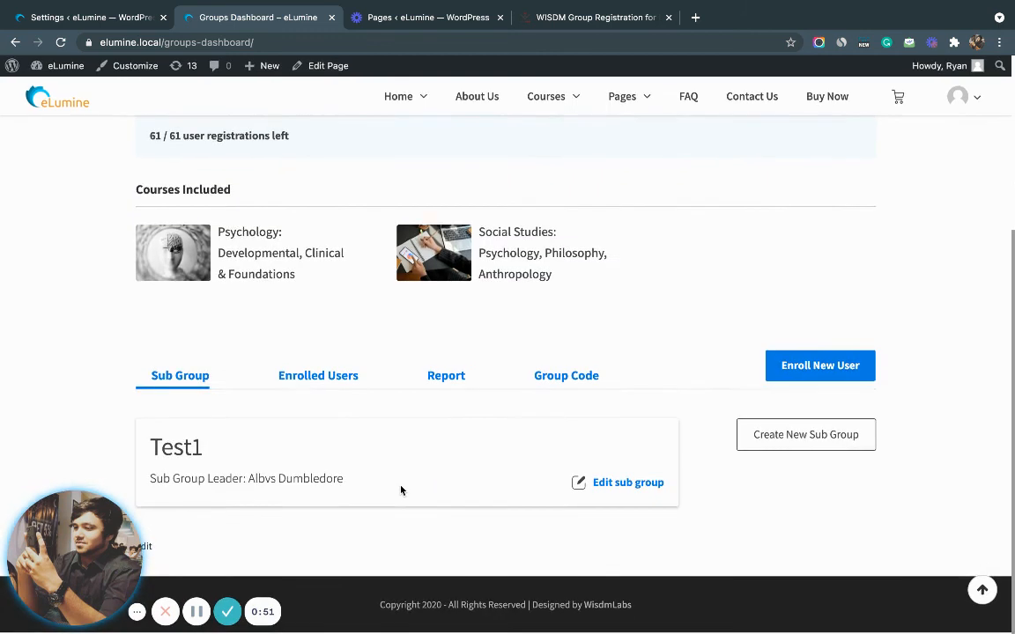